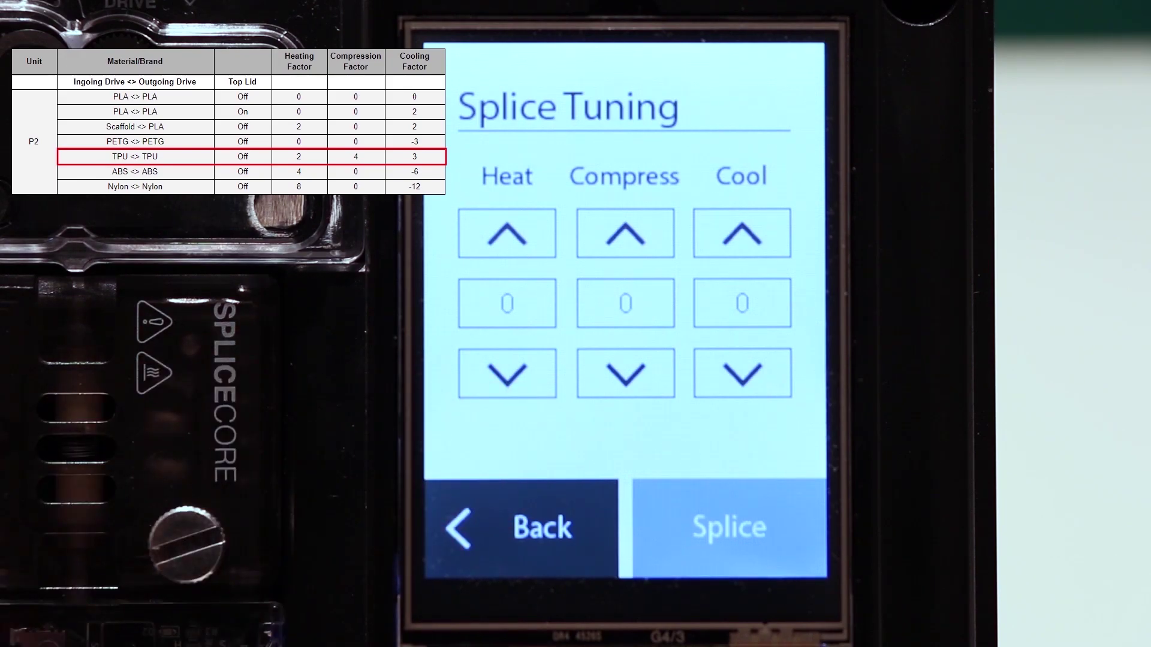
Step: Raise the Palette 2 Splice Tuning heat value from 0 to 2
left_click(507, 233)
left_click(507, 233)
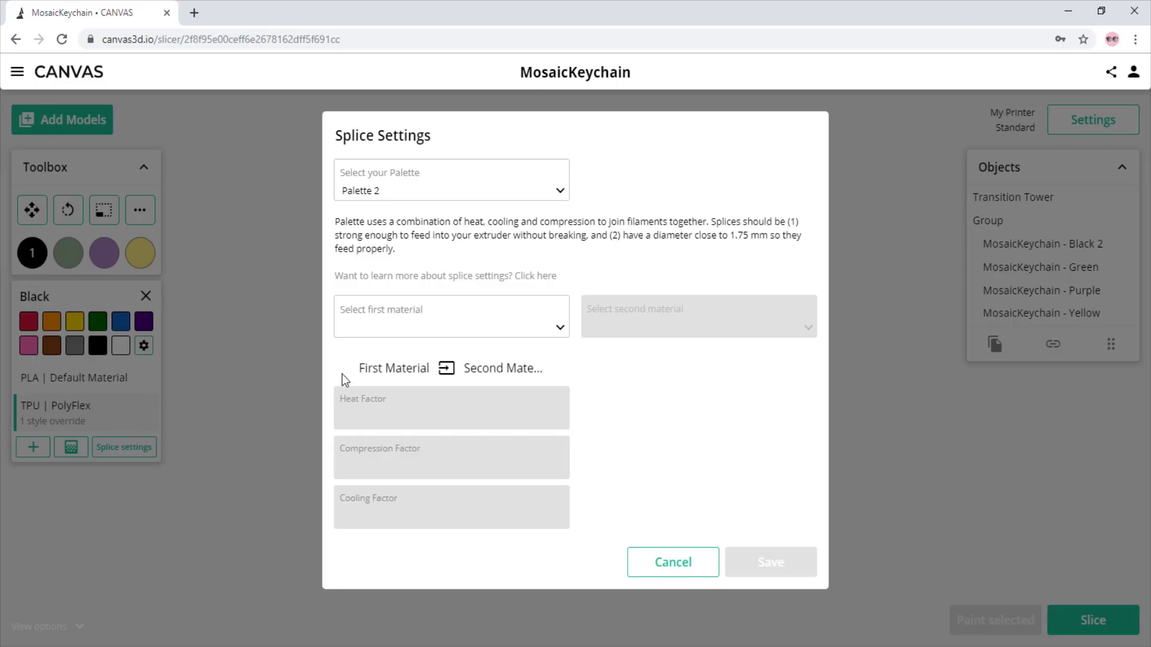
Step: Choose TPU | PolyFlex as the first splice material and select its Heat Factor value
left_click(414, 339)
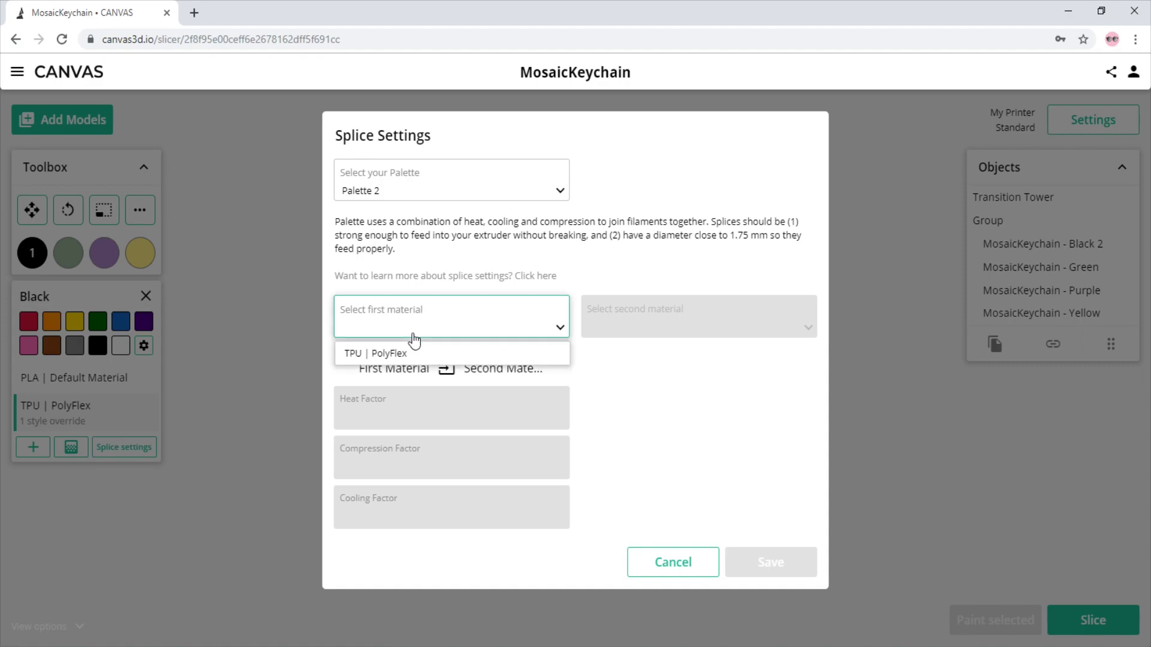
left_click(404, 355)
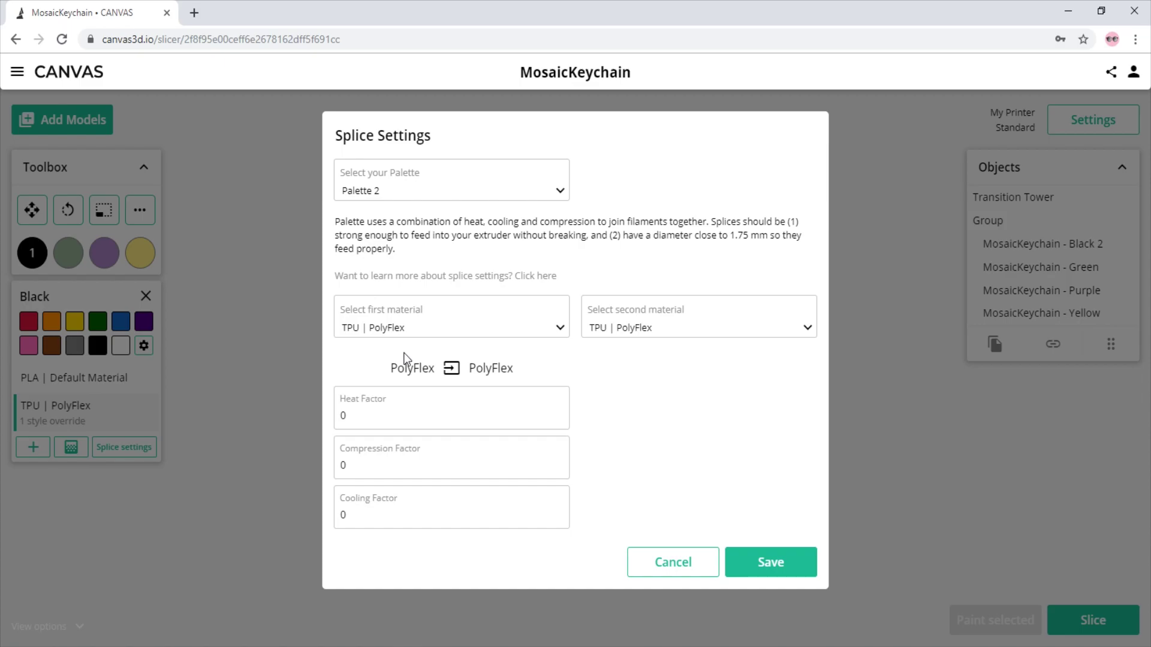
double_click(384, 413)
Step: Enter Heat Factor 2, close Splice Settings, and bring up the Black colour's material panel
type("2")
left_click(824, 322)
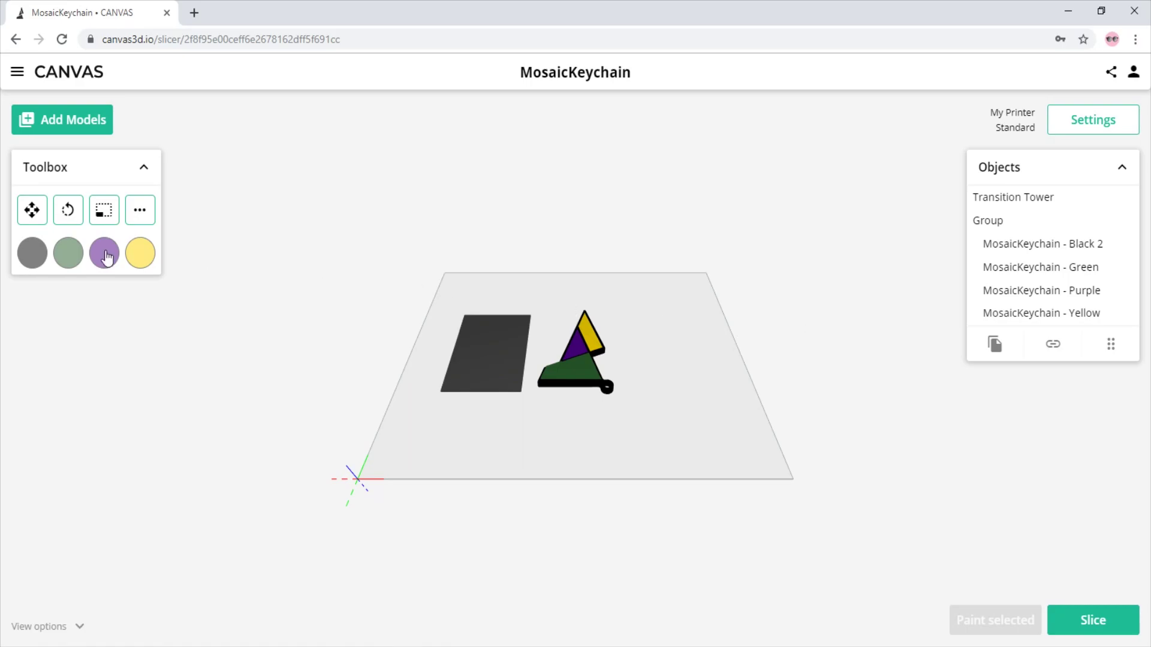
left_click(34, 257)
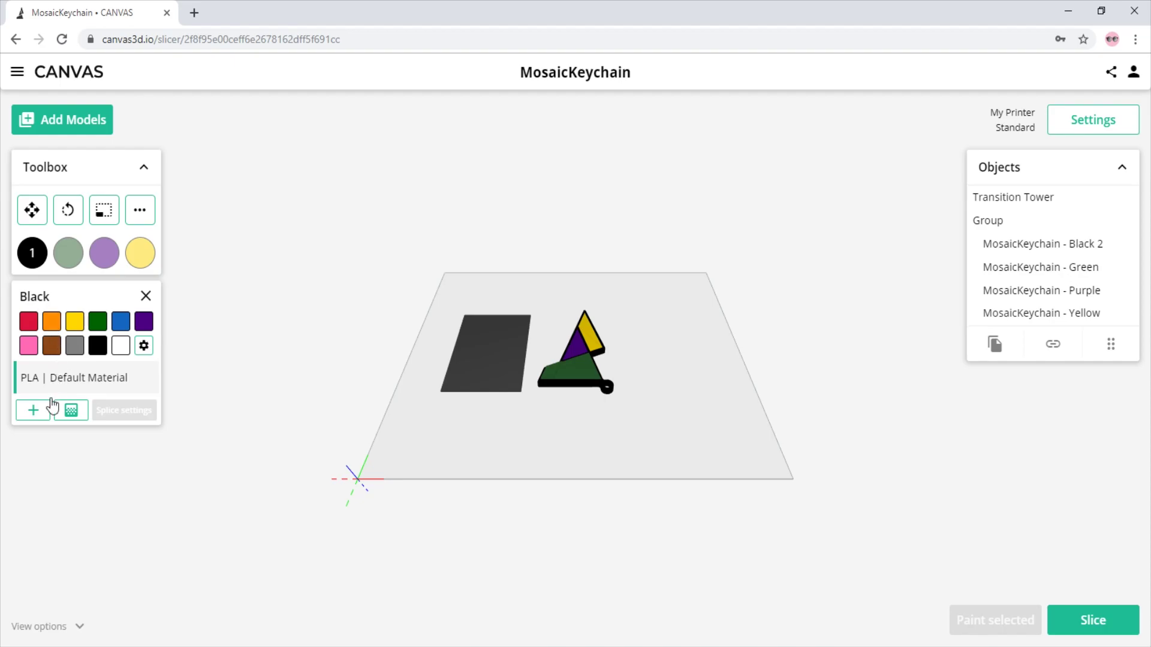
Step: Start a new custom material named PolyFlex with type TPU
left_click(34, 411)
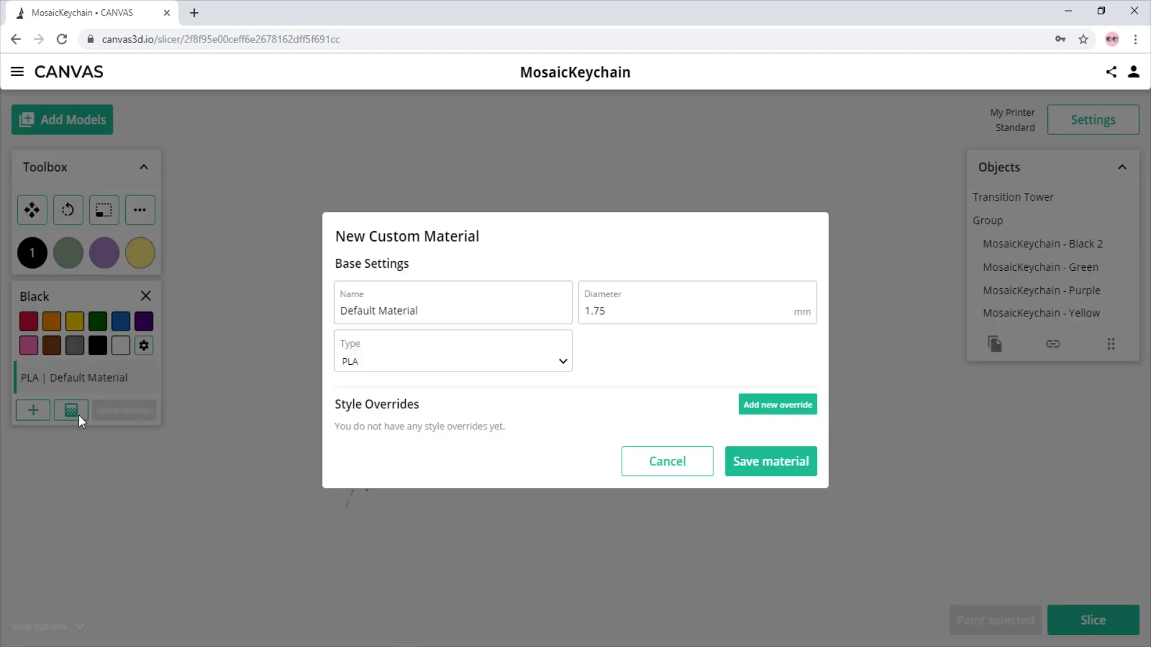
triple_click(440, 318)
type("PolyFlex")
left_click(428, 369)
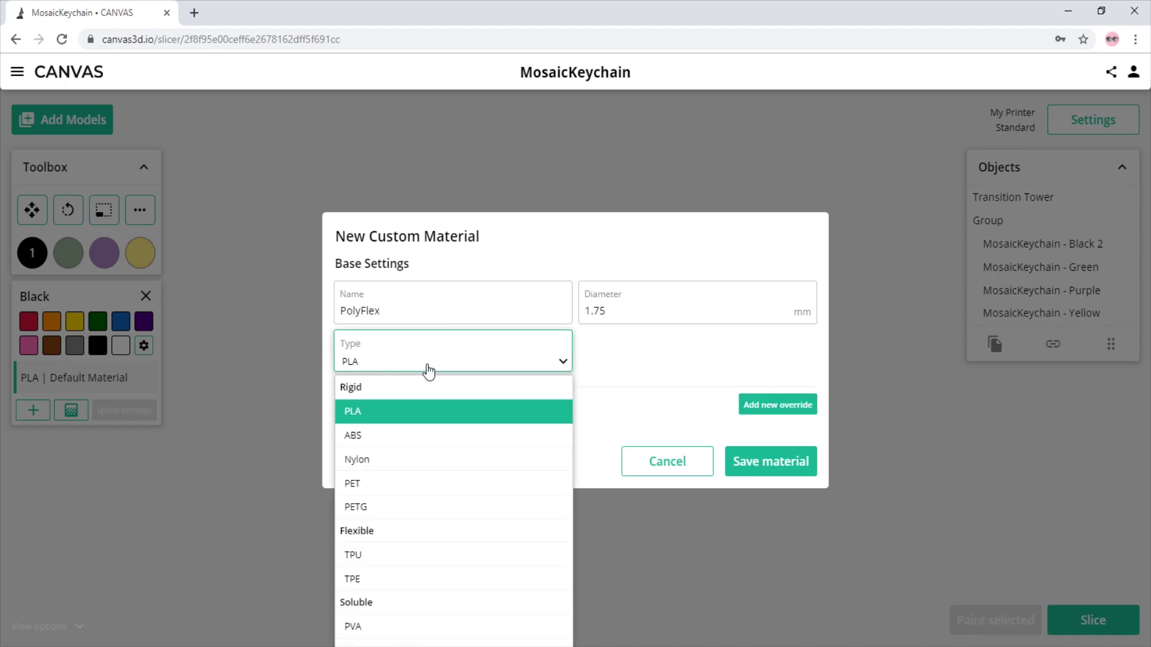
left_click(363, 556)
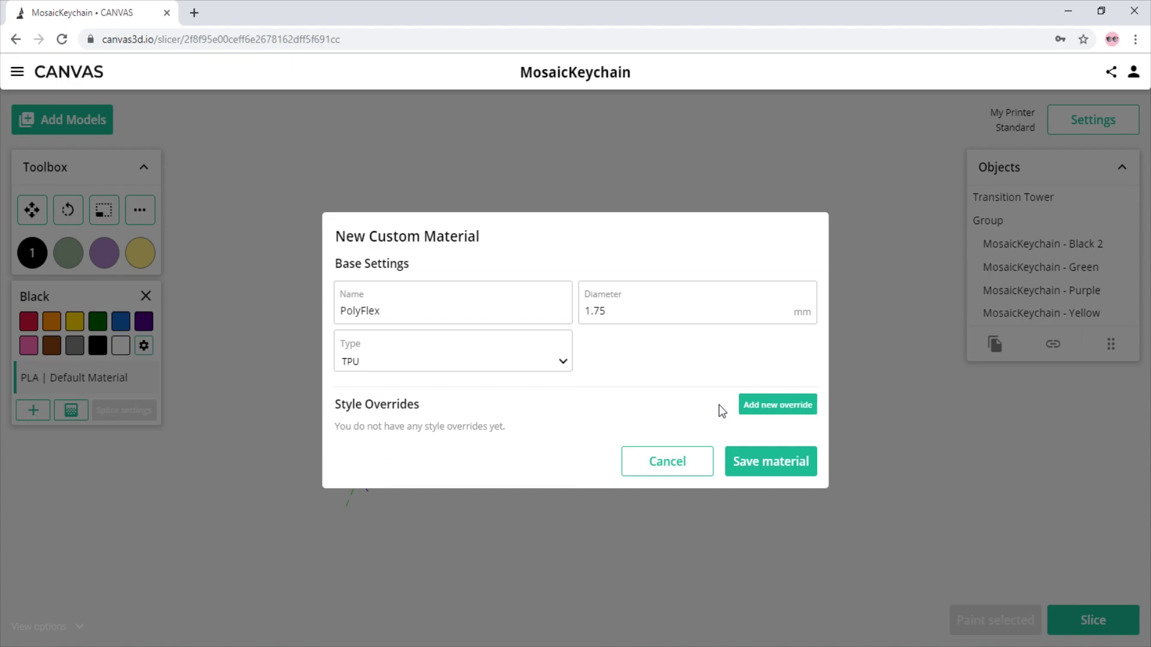
Step: Add a print temperature override to PolyFlex, changing it from 210 to 230
left_click(765, 409)
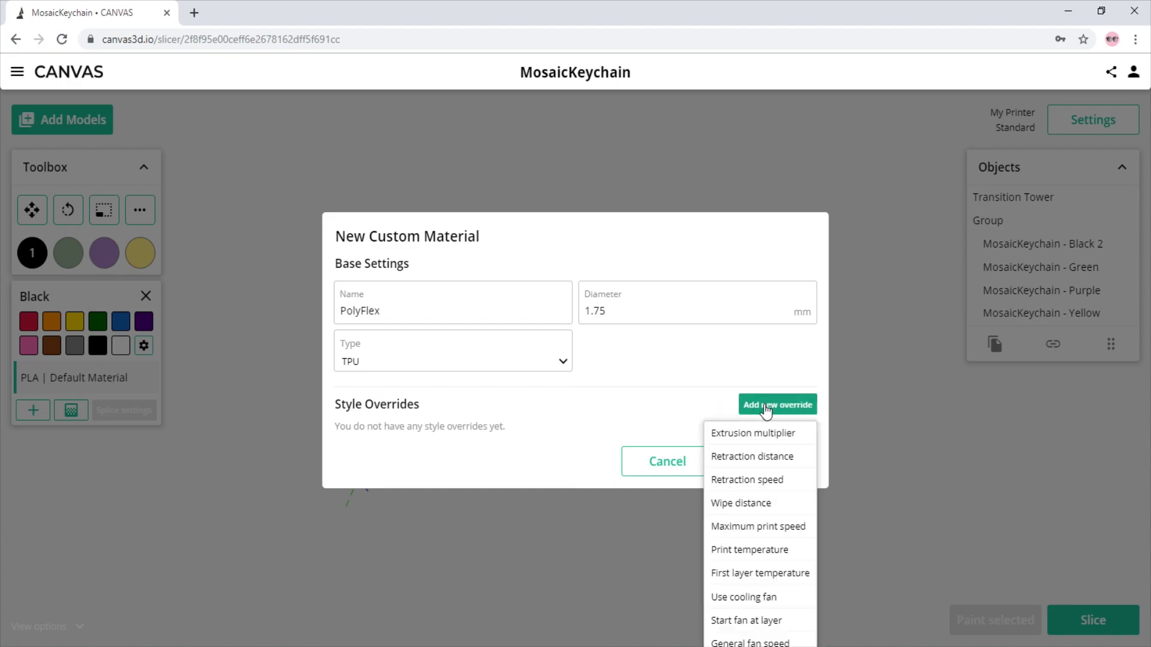
left_click(754, 550)
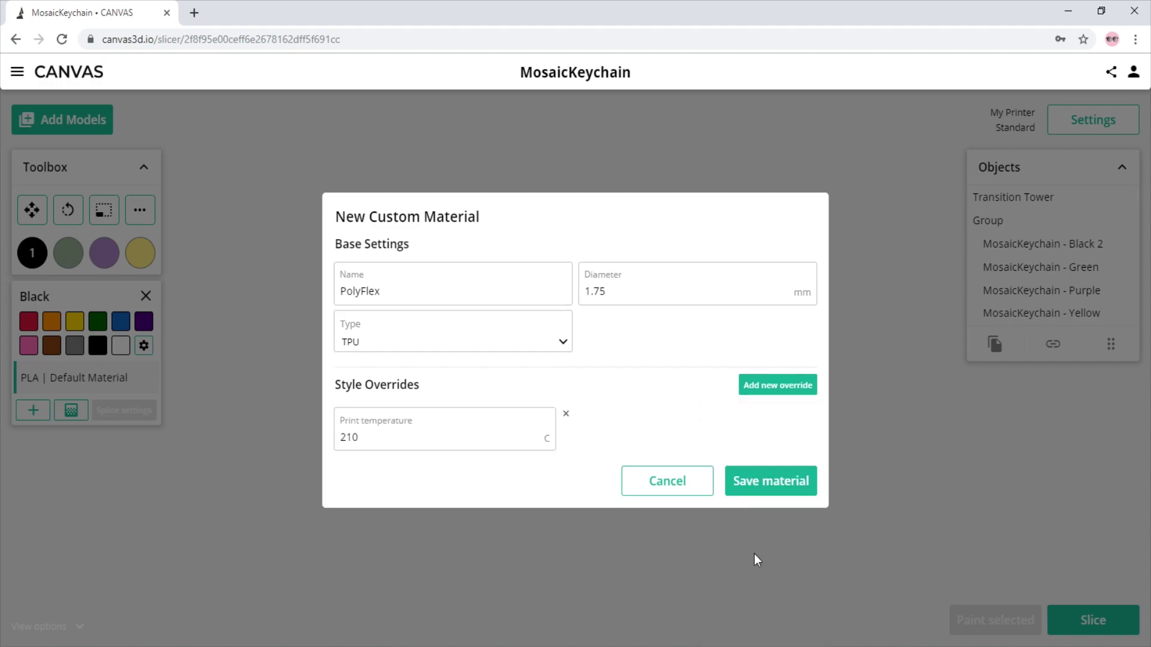
double_click(445, 445)
type("230")
Step: Save the PolyFlex material and assign TPU | PolyFlex to the Black colour
left_click(757, 480)
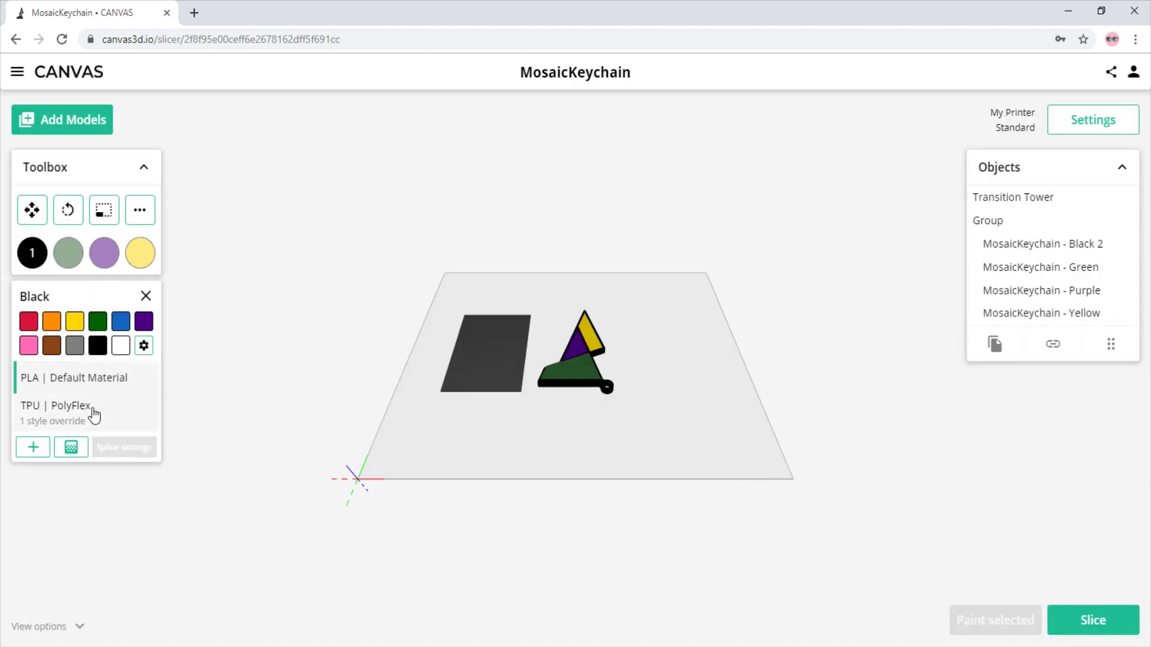
left_click(94, 415)
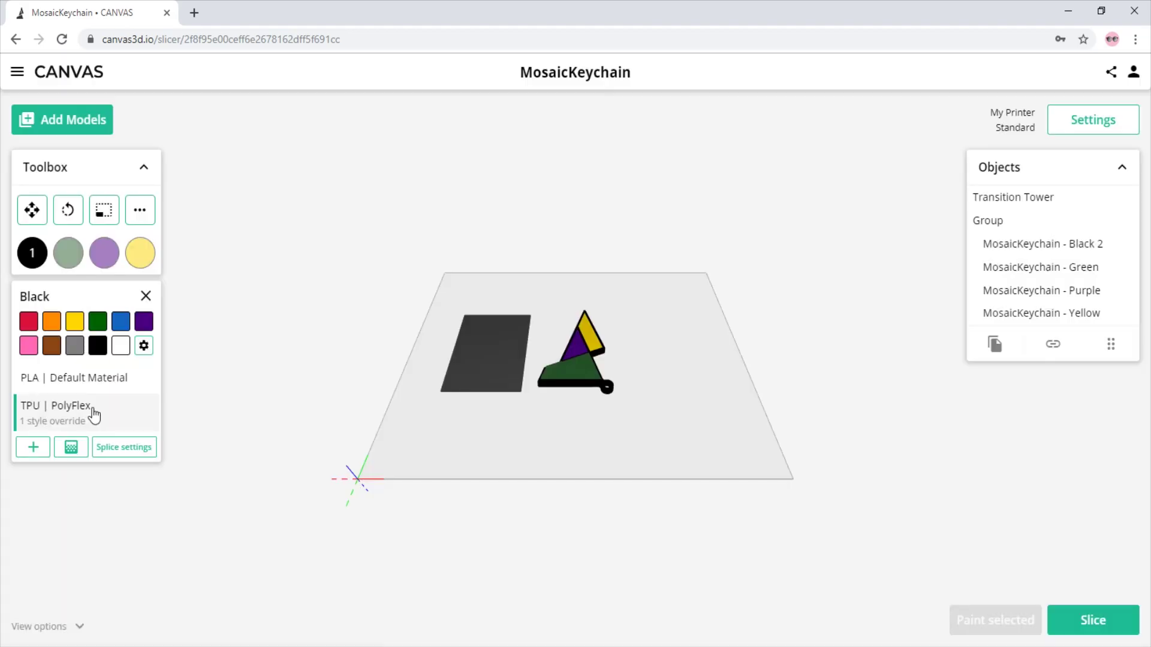
Step: In Splice Settings, pick TPU | PolyFlex as the first material
left_click(108, 446)
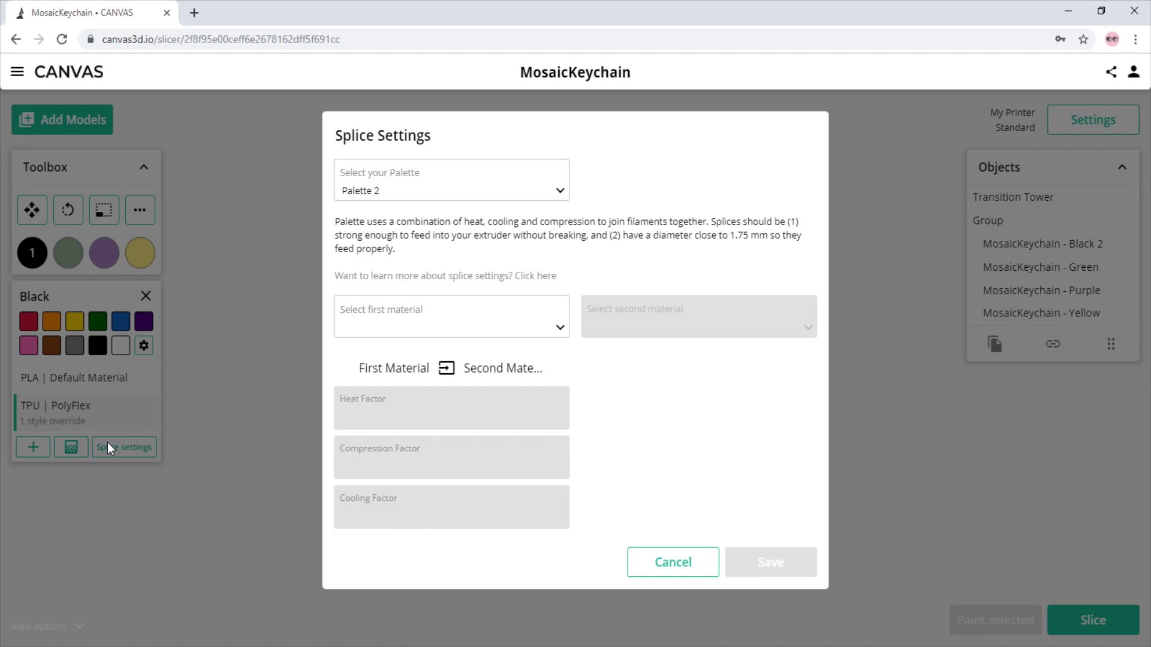
left_click(413, 340)
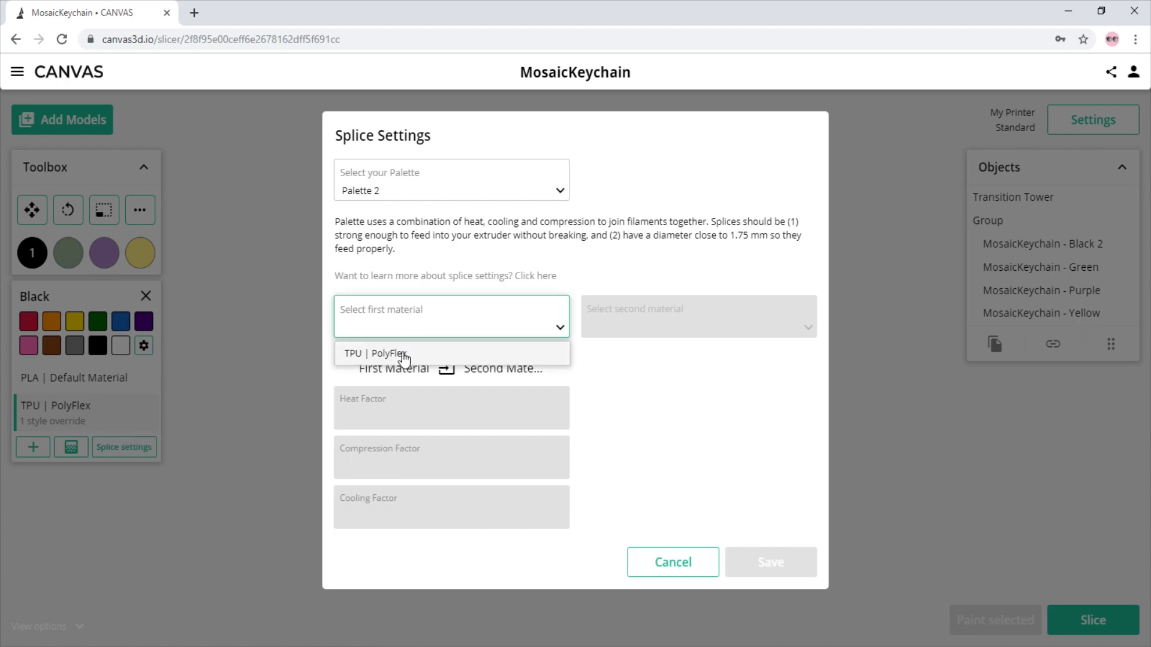
left_click(404, 355)
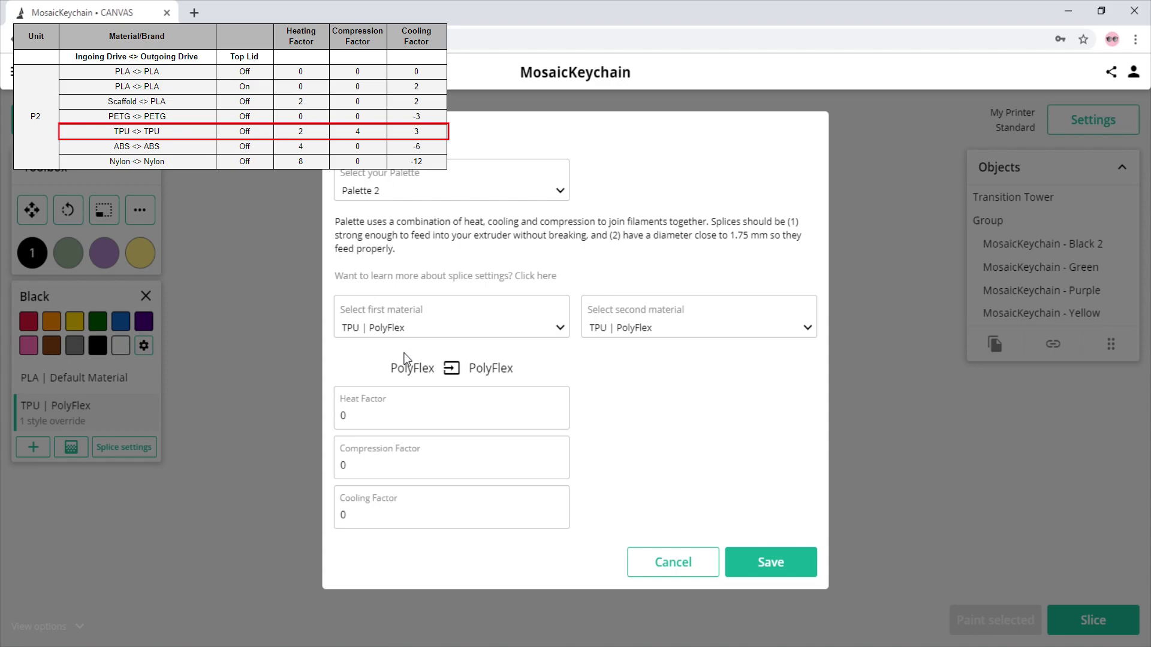
Step: Set Heat Factor 2, Compression Factor 4 and Cooling Factor 3, and save
double_click(384, 414)
type("2")
double_click(382, 460)
type("4")
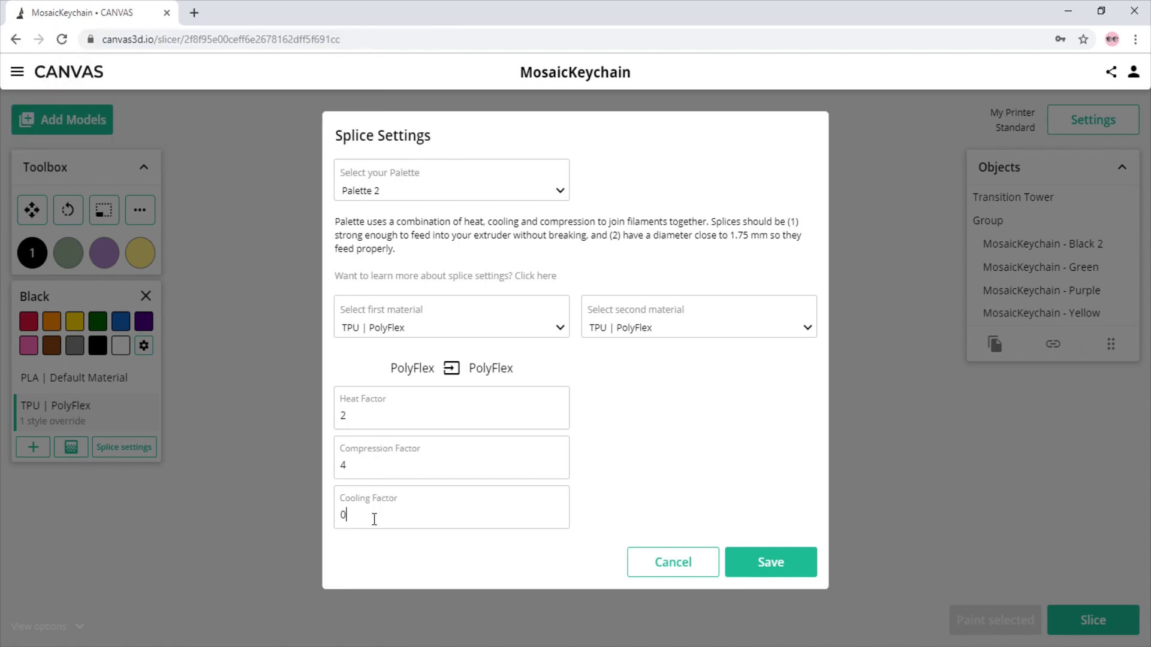
double_click(374, 520)
type("3")
left_click(749, 550)
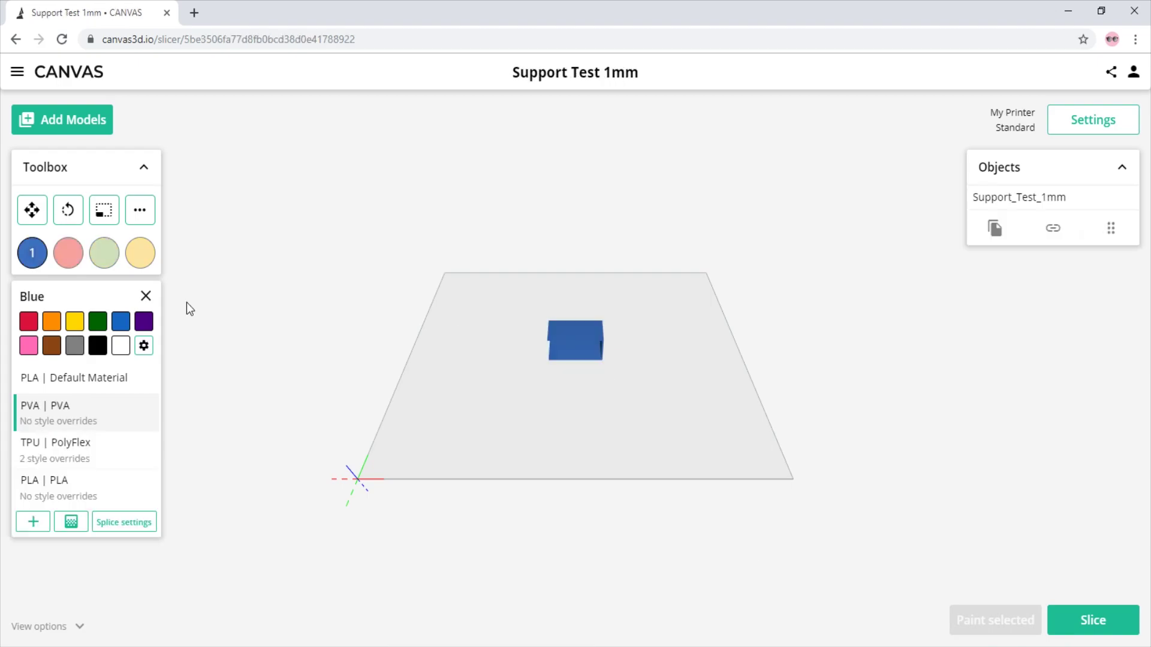
Step: In Splice Settings, pair PVA as first material with PLA | PLA as second
left_click(147, 523)
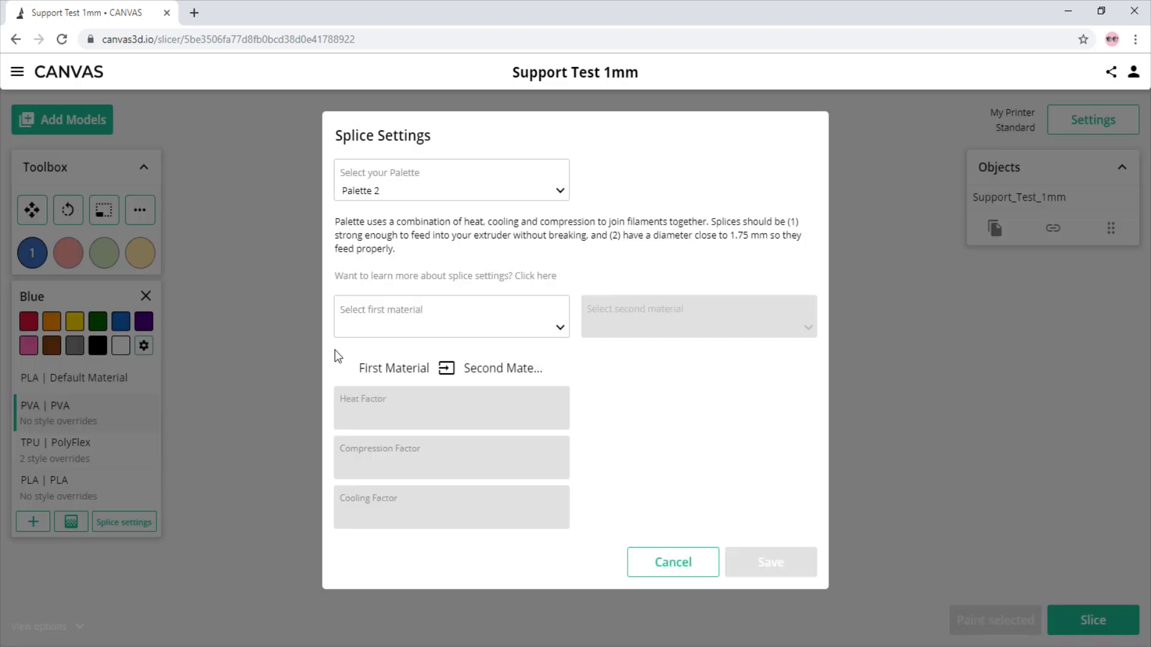
left_click(375, 328)
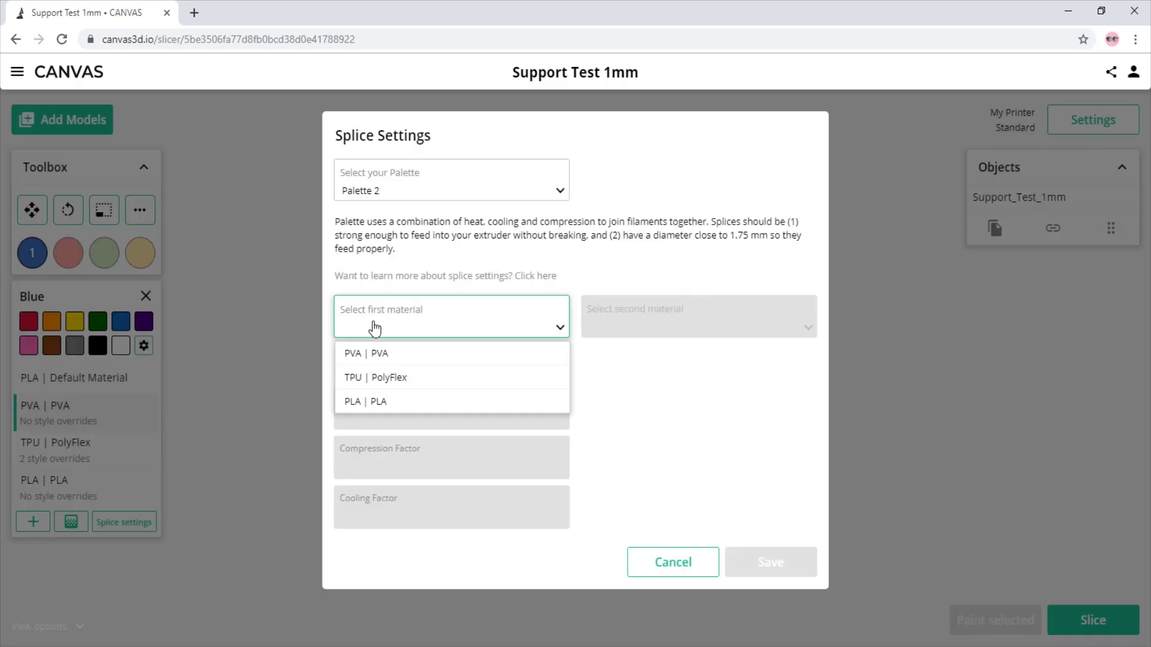
left_click(377, 354)
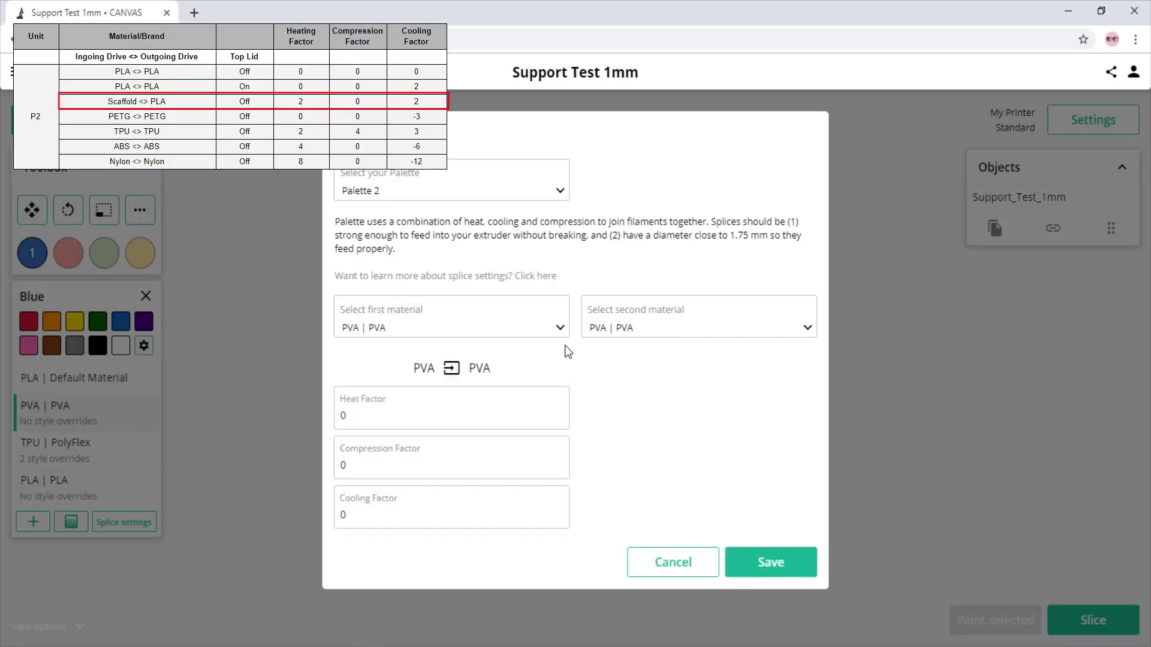
left_click(605, 341)
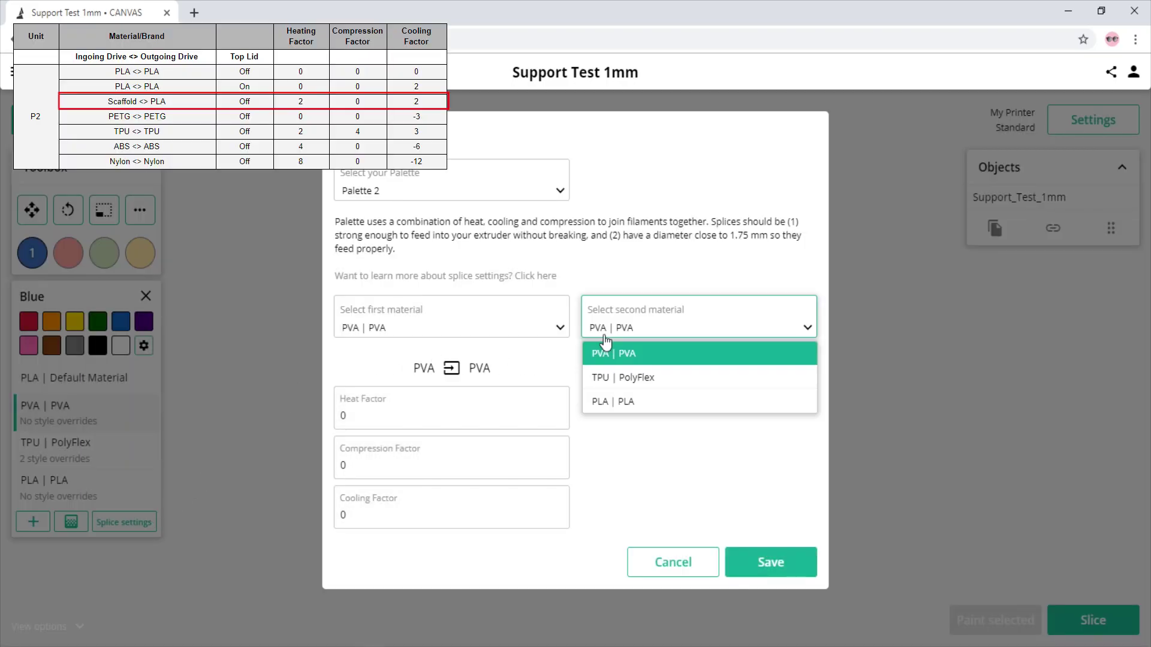
left_click(609, 403)
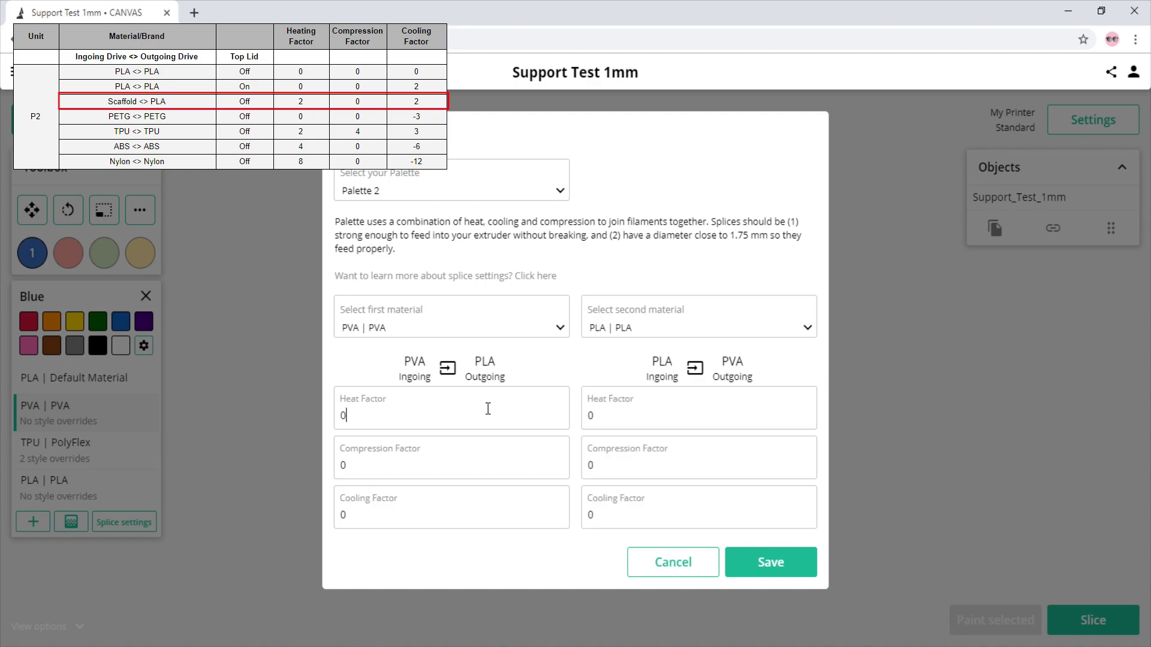
Step: Set heat factors to 2 and cooling factor to 2 for both directions, then save
type("2")
double_click(611, 414)
type("2")
double_click(607, 514)
type("2")
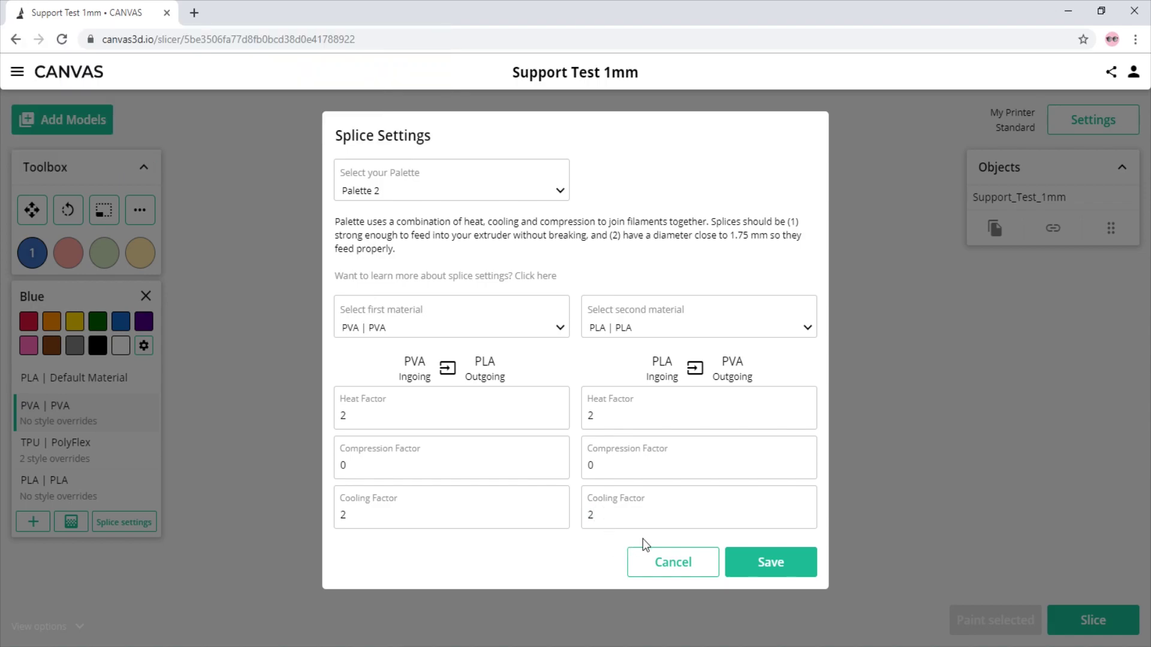
left_click(733, 563)
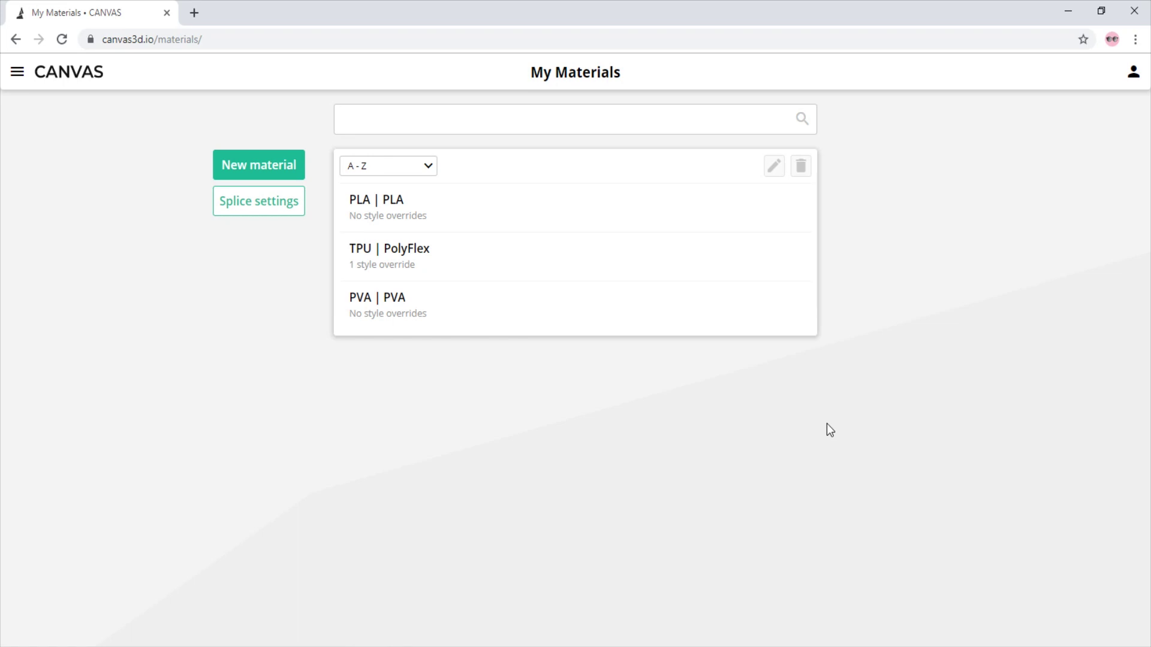
Step: Add a 30 mm/s maximum print speed override to TPU | PolyFlex and save it
left_click(684, 262)
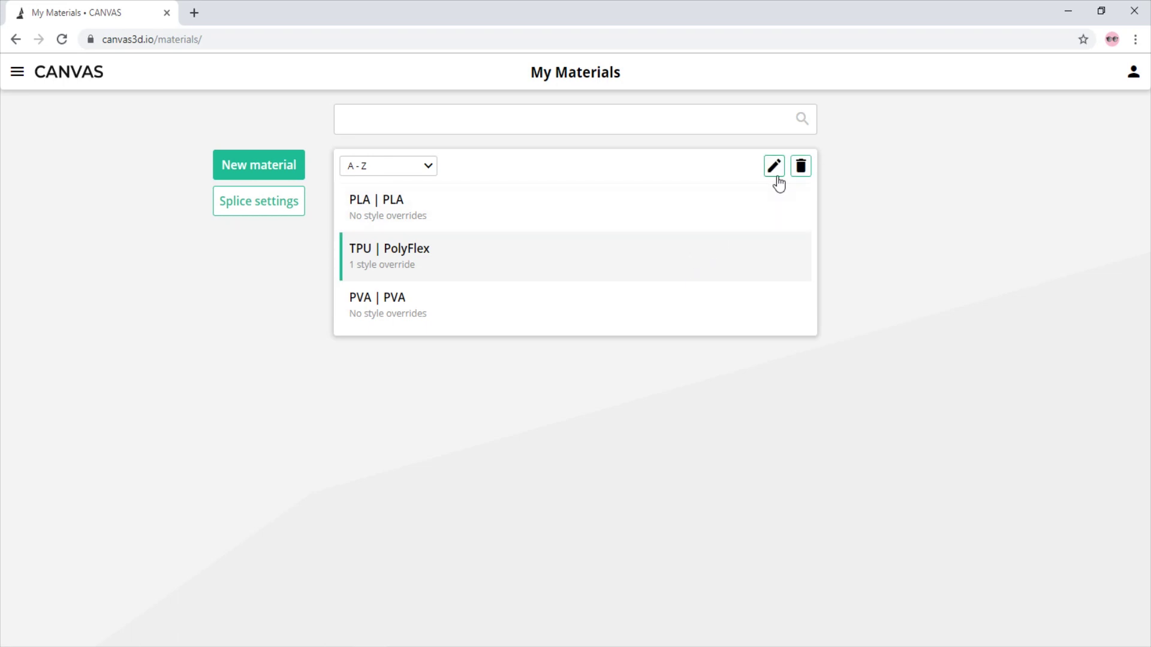
left_click(775, 170)
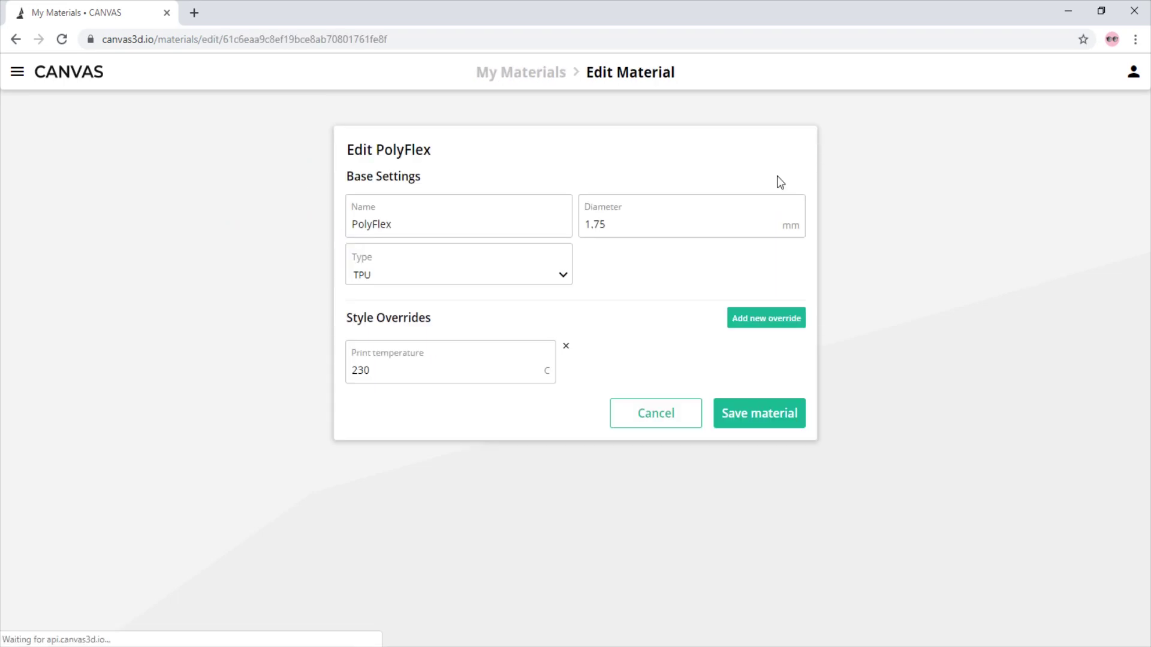
left_click(751, 319)
left_click(738, 441)
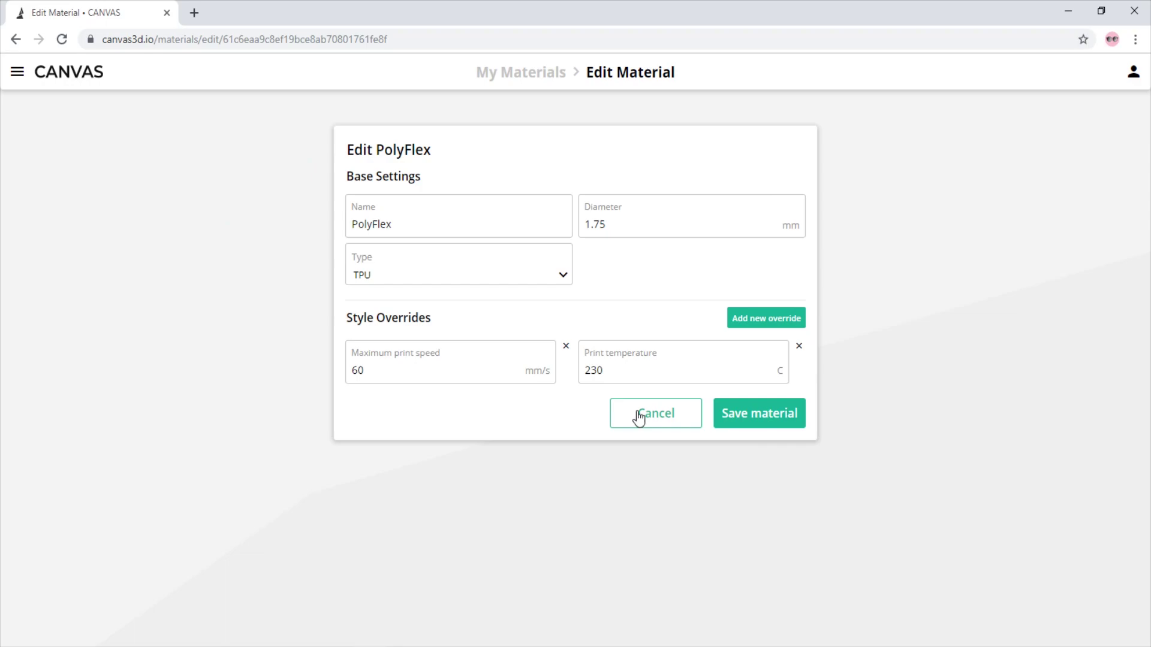
left_click(404, 366)
type("30")
left_click(732, 414)
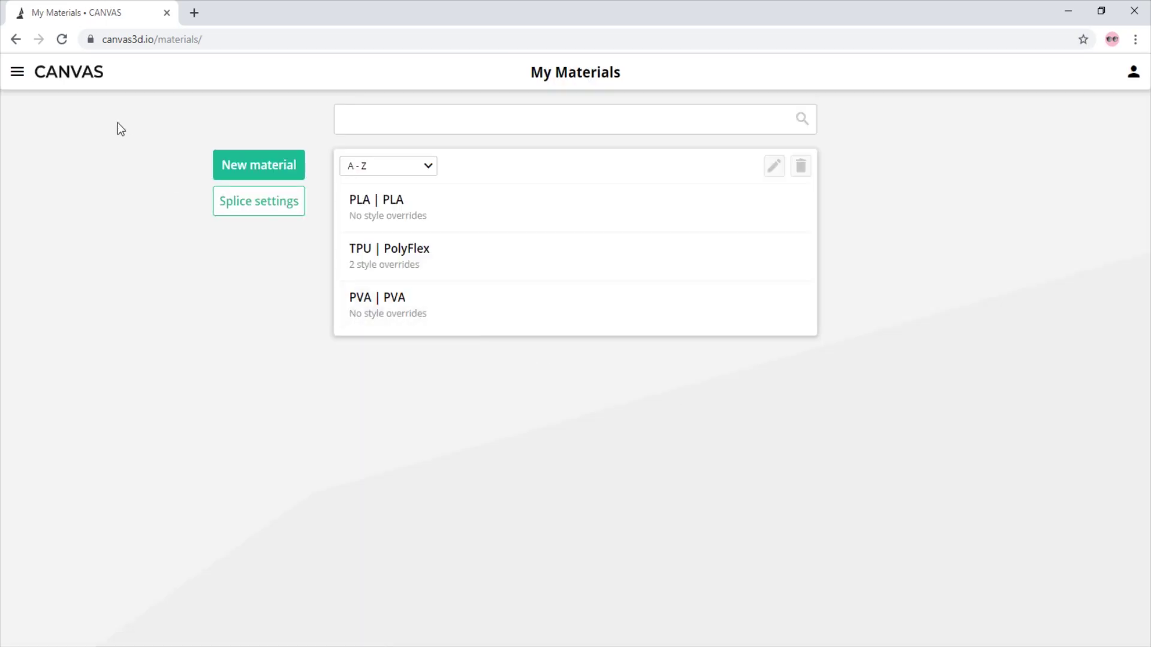
Step: In the MosaicKeychain project, assign TPU | PolyFlex to drive 1 and save the project settings
left_click(73, 73)
left_click(637, 349)
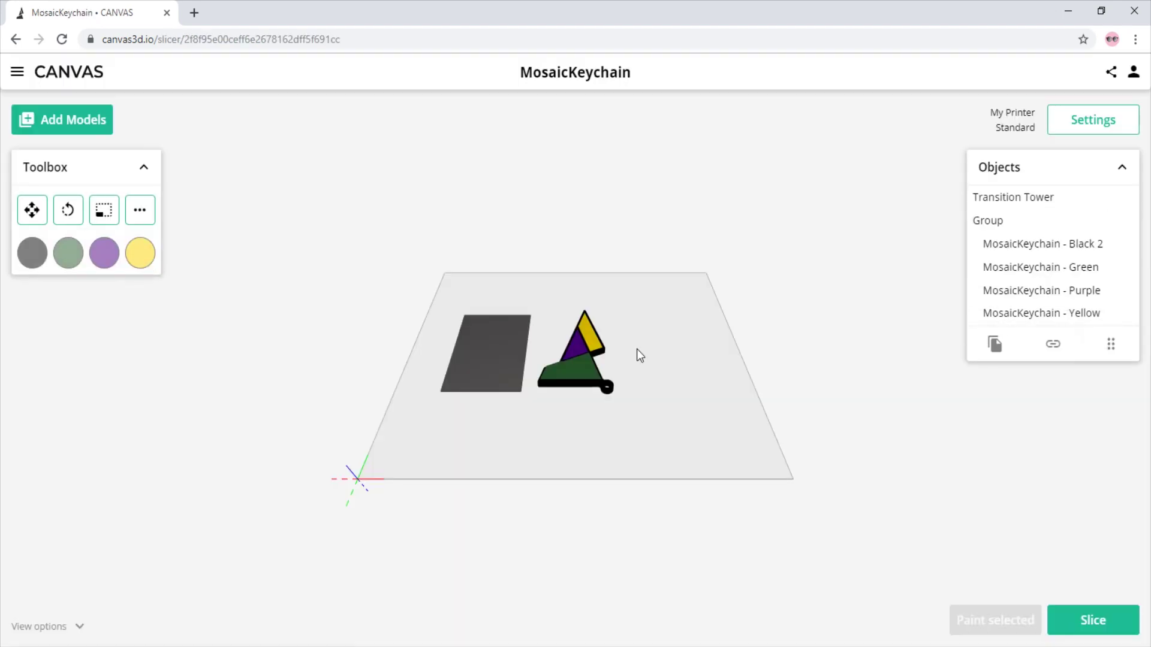
left_click(33, 253)
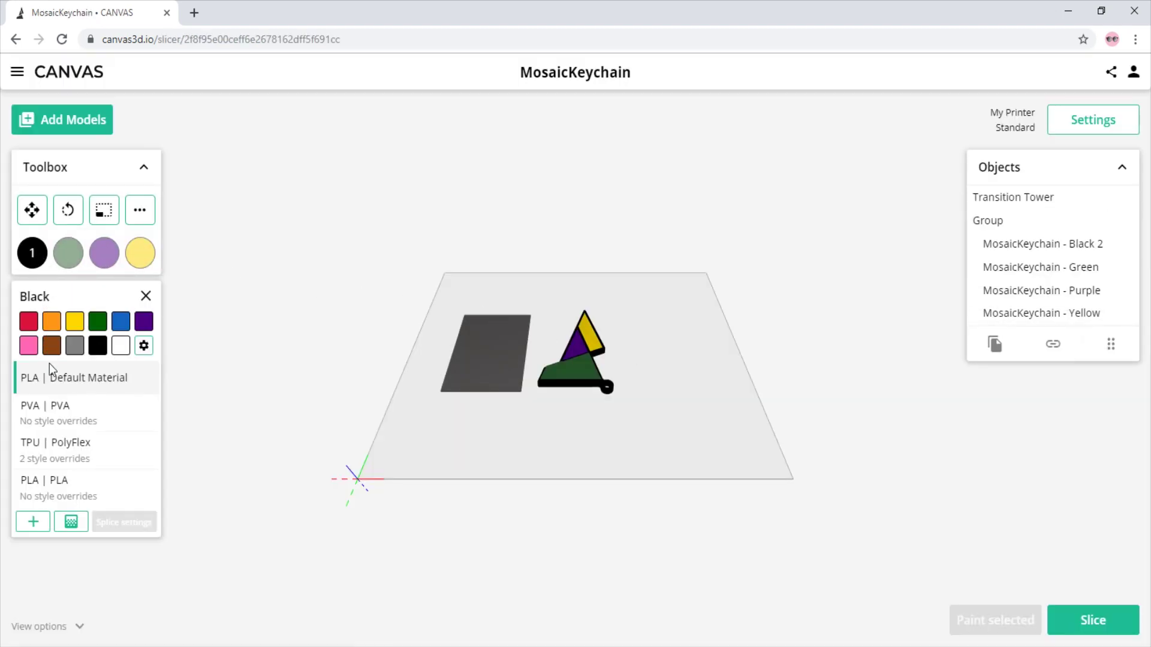
left_click(49, 460)
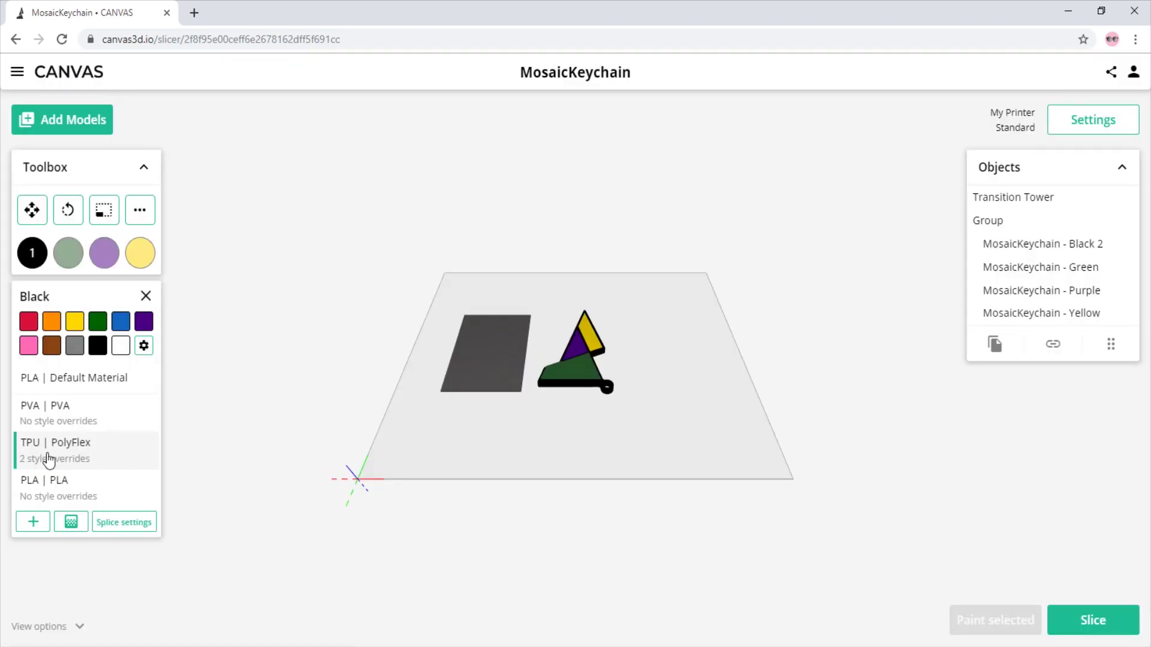
left_click(1057, 127)
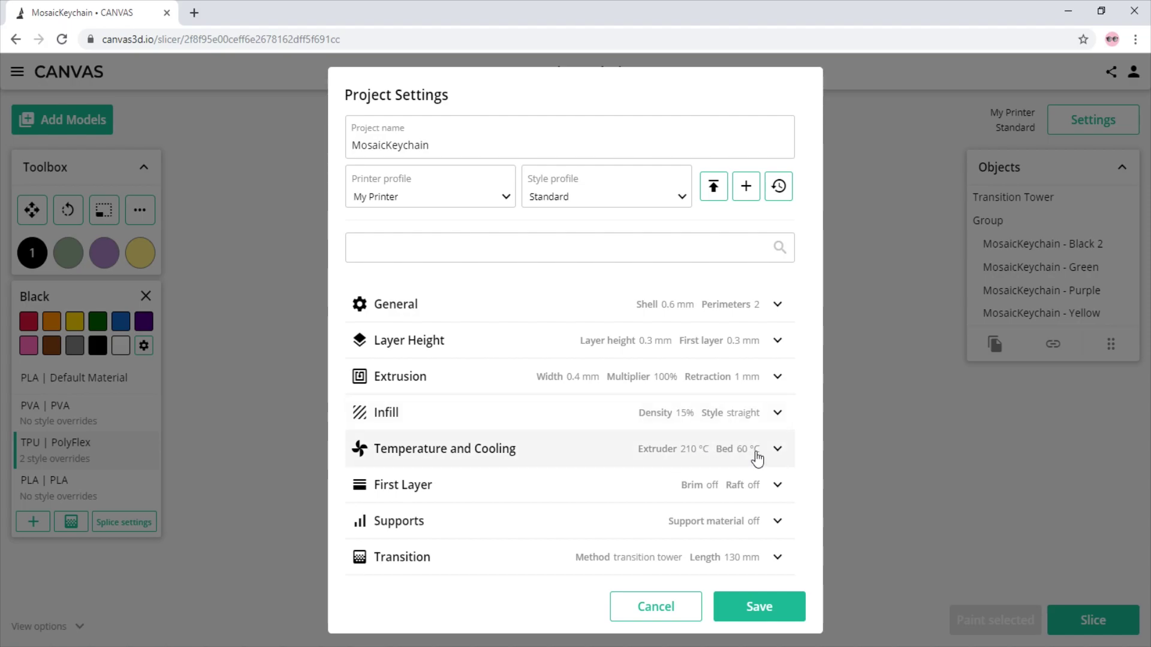
left_click(725, 600)
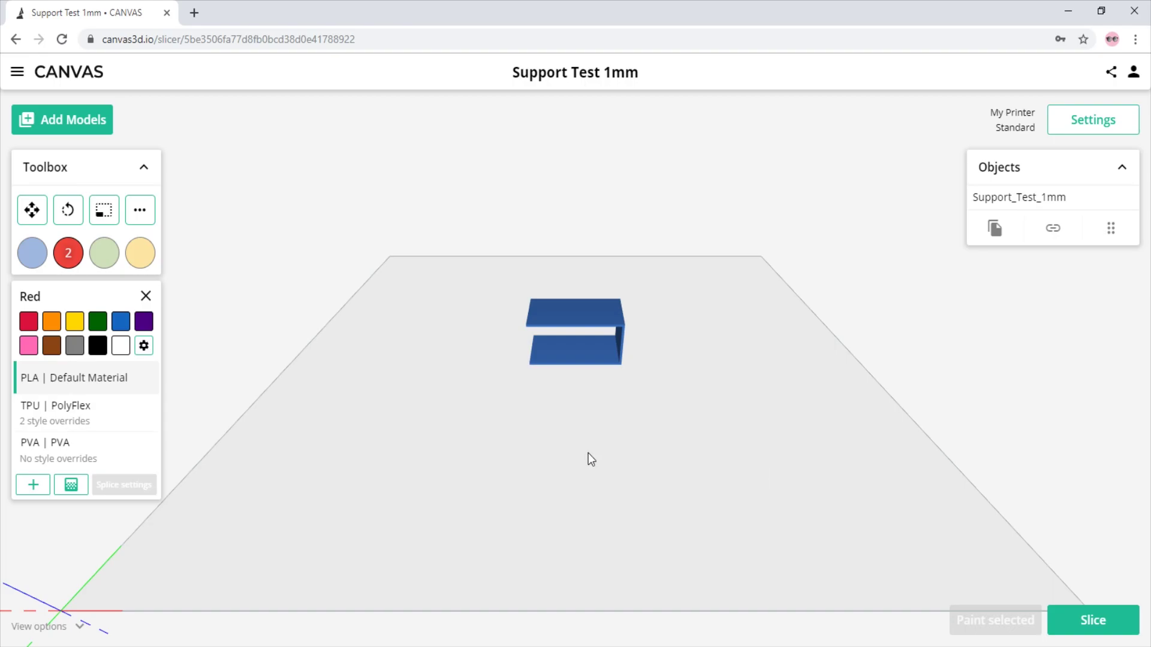
Step: Assign PVA to drive 2 and enable supports, using extruder 2 for supports and interfaces
left_click(96, 448)
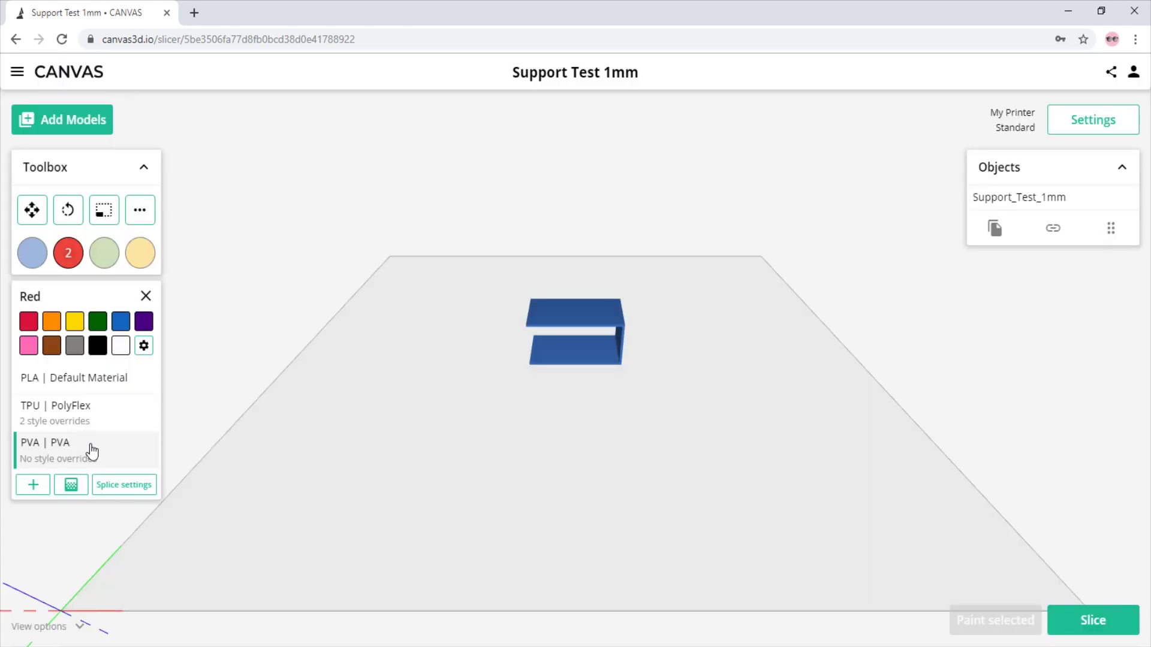
left_click(1065, 128)
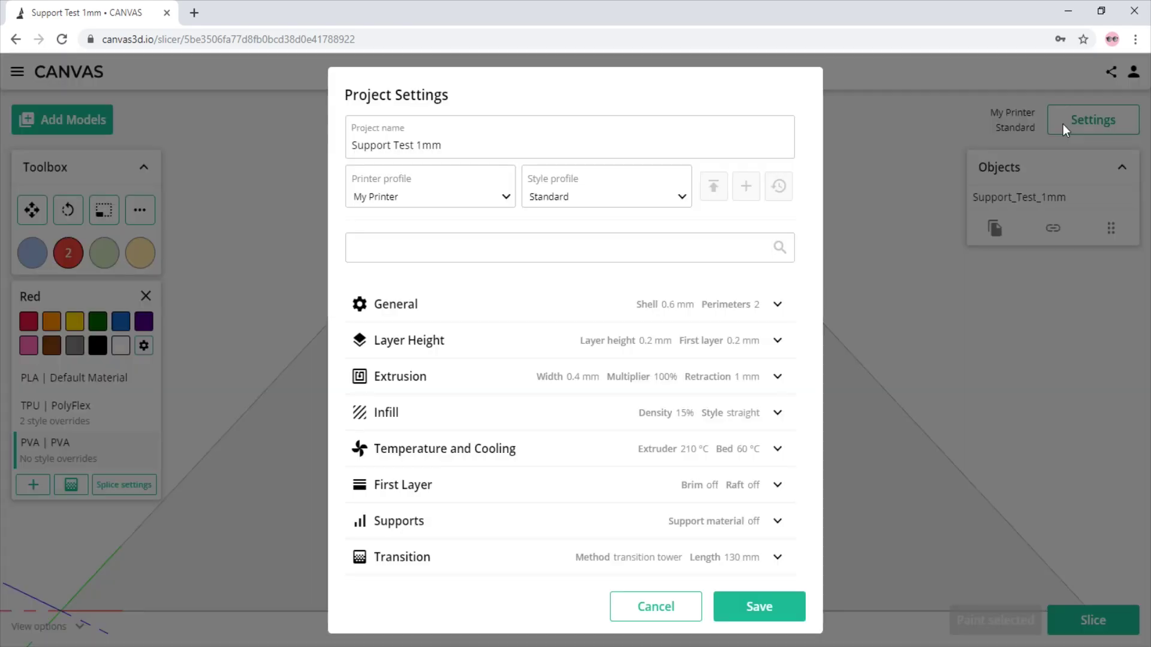
left_click(413, 522)
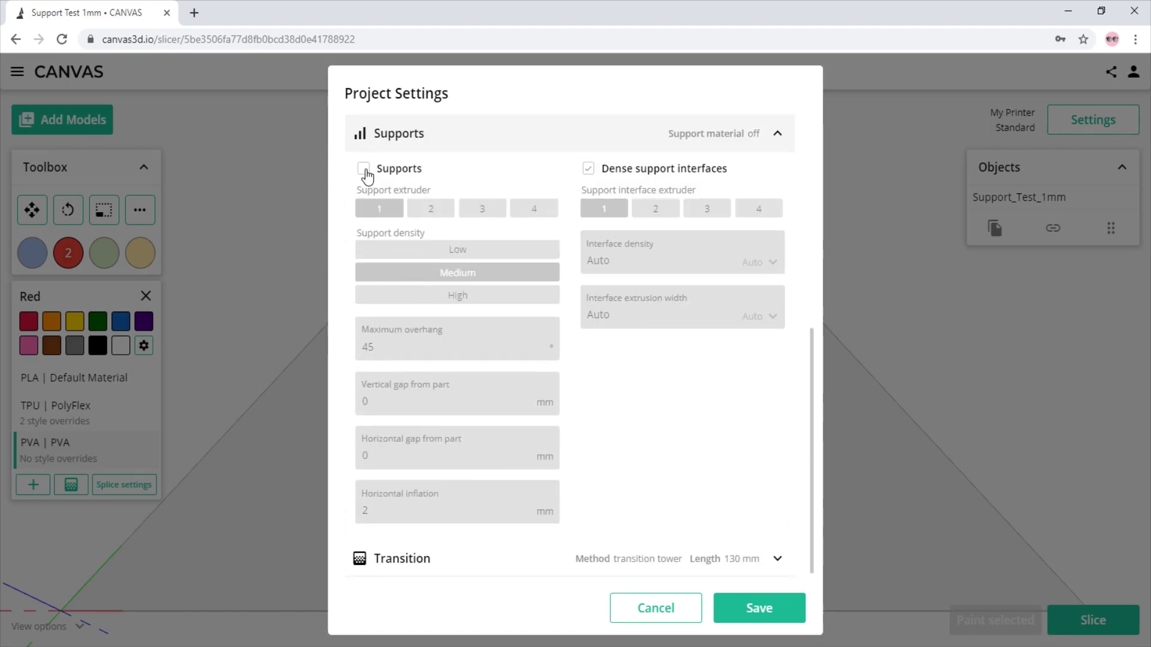
left_click(363, 169)
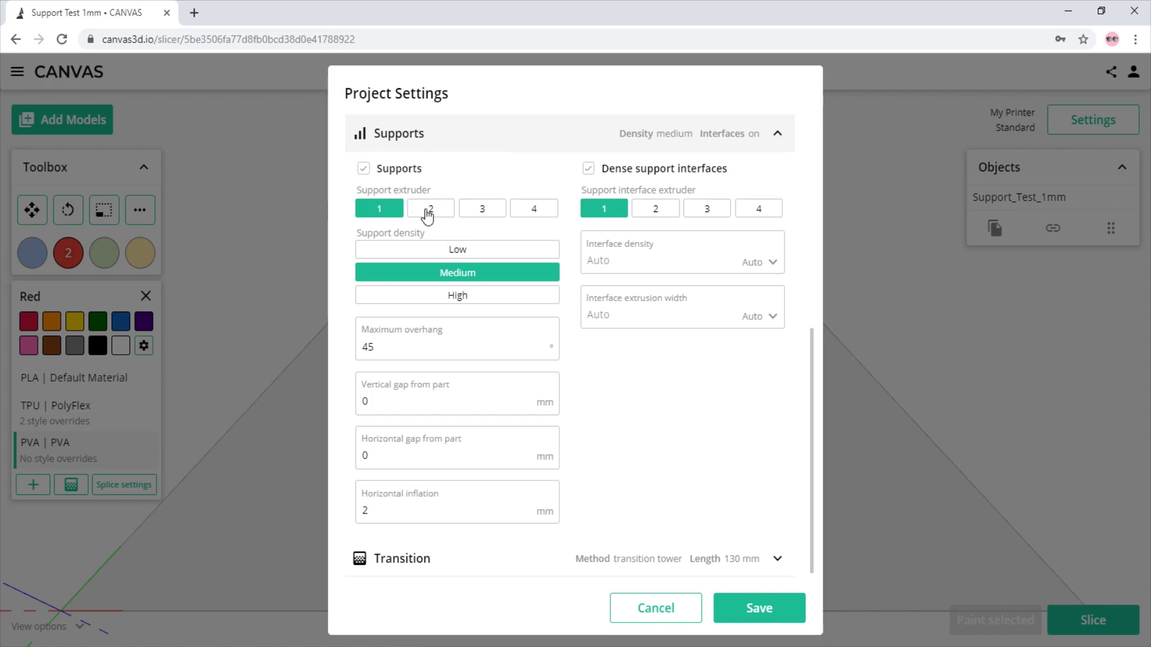
left_click(426, 210)
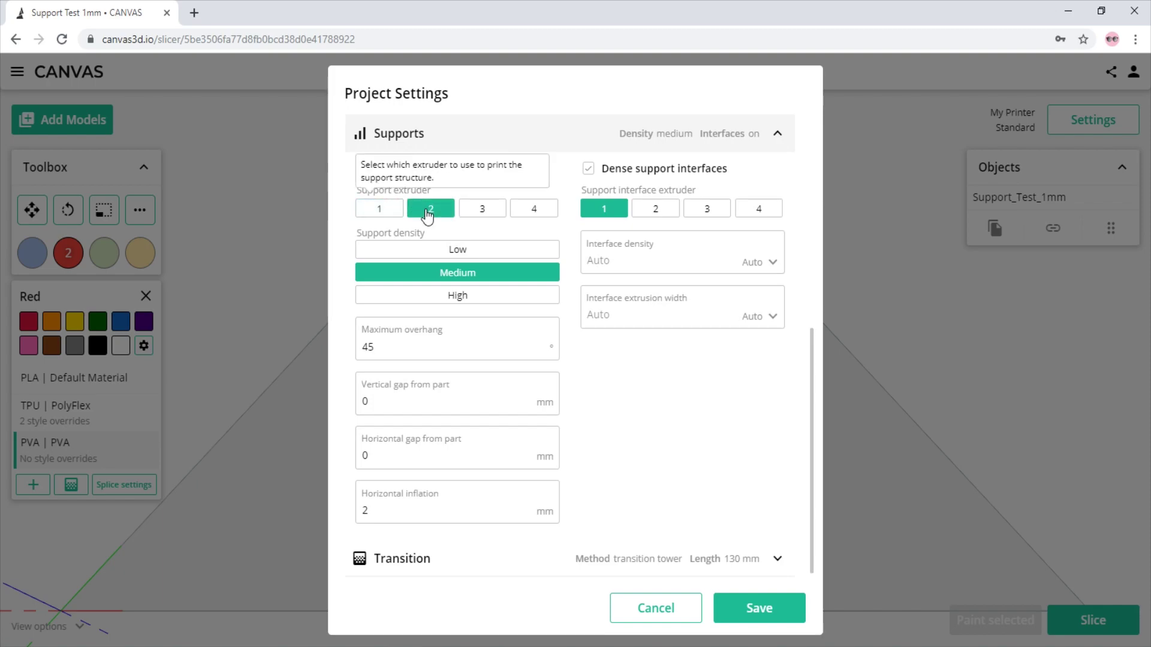
left_click(654, 216)
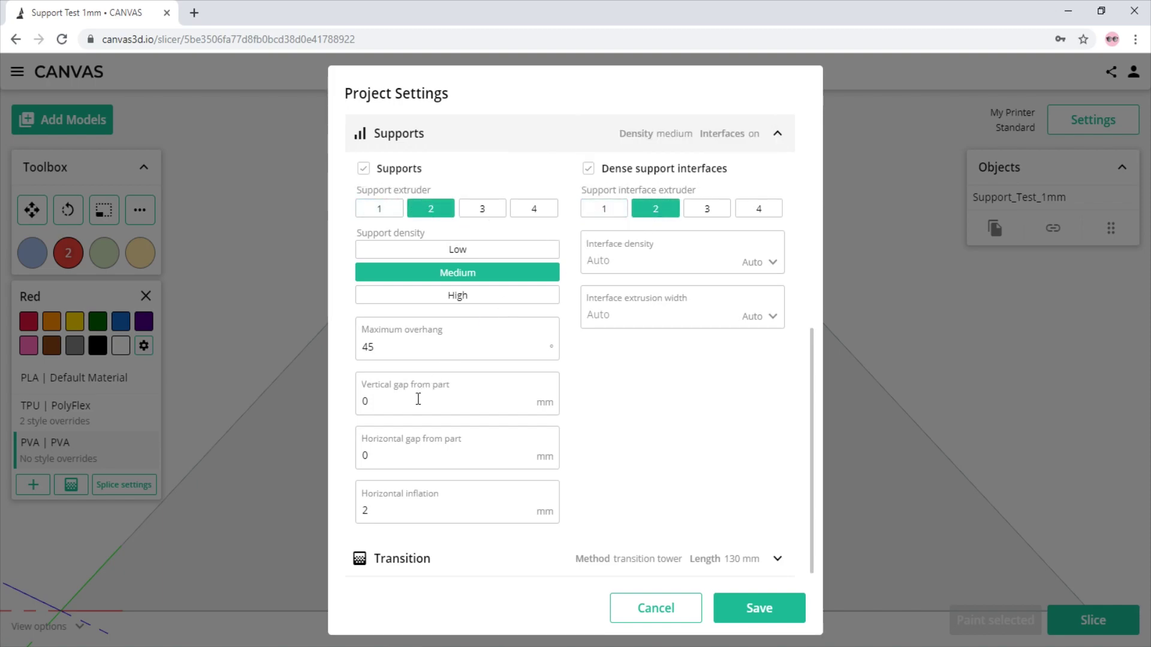
left_click(724, 610)
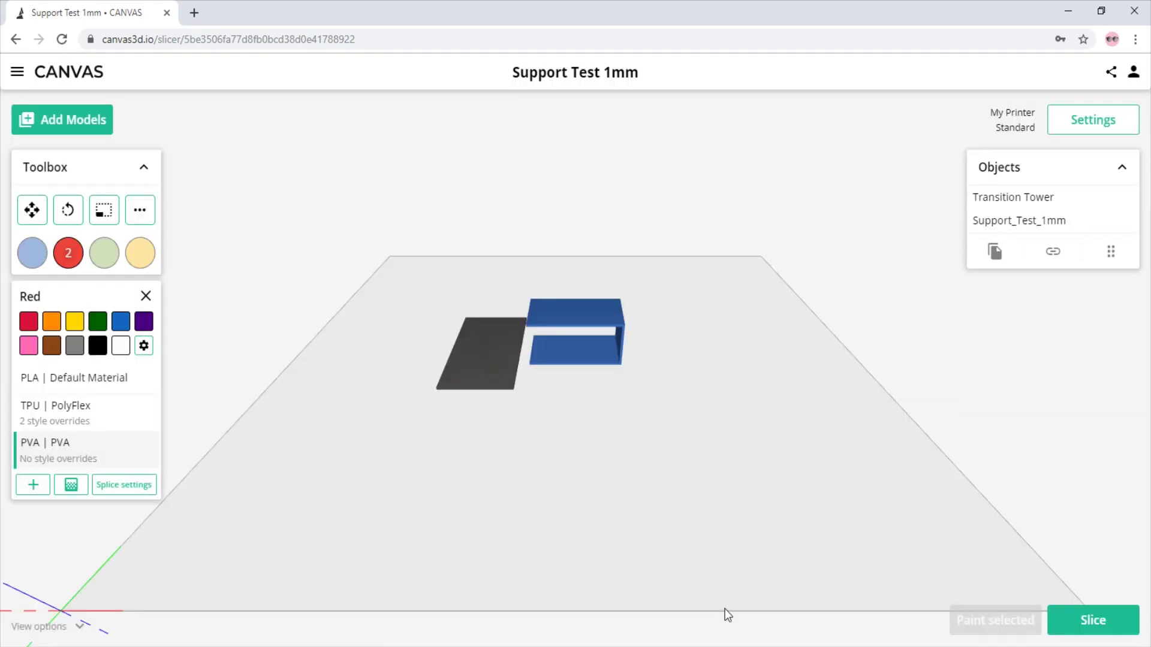
Step: Slice Support Test 1mm (1 hr 34 min, 14.86 m, 96 splices) and orbit the supports preview
left_click(1072, 624)
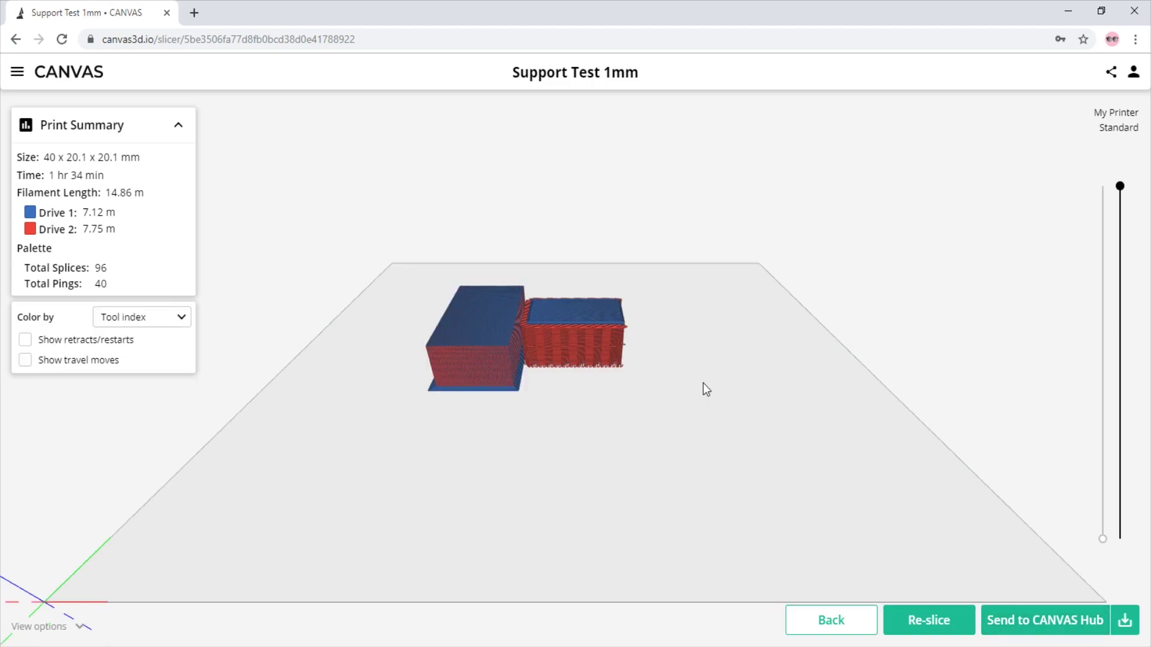
scroll(704, 383, "up", 5)
mouse_move(705, 378)
left_mouse_down()
mouse_move(464, 376)
mouse_move(547, 396)
mouse_move(712, 393)
left_mouse_up()
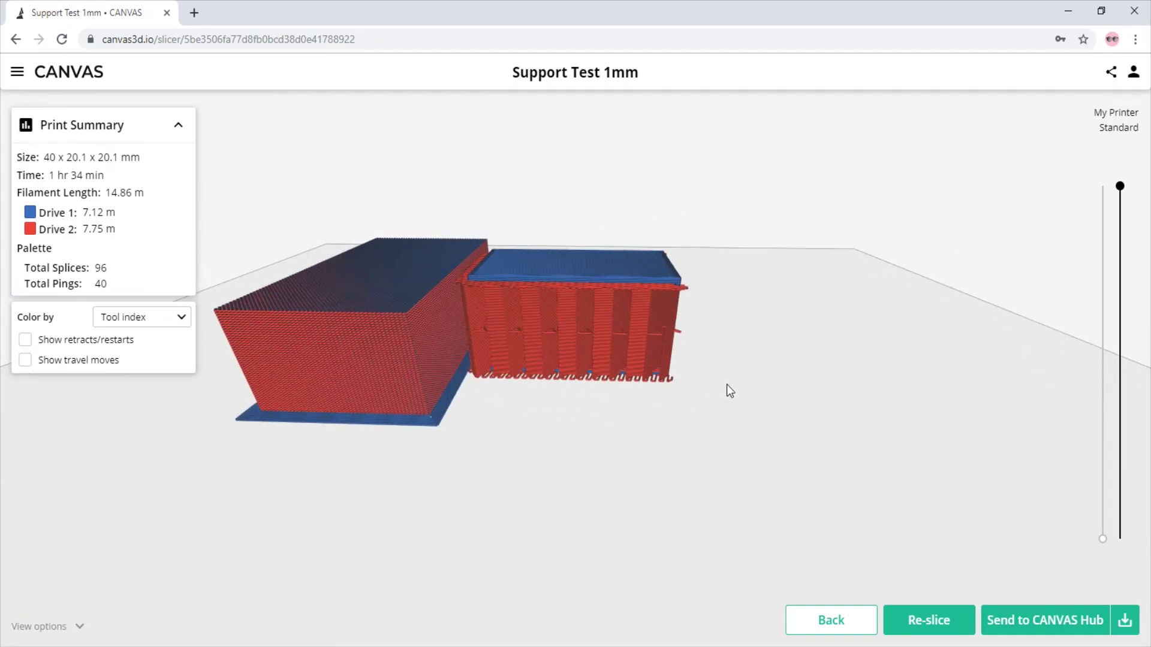
scroll(724, 391, "down", 5)
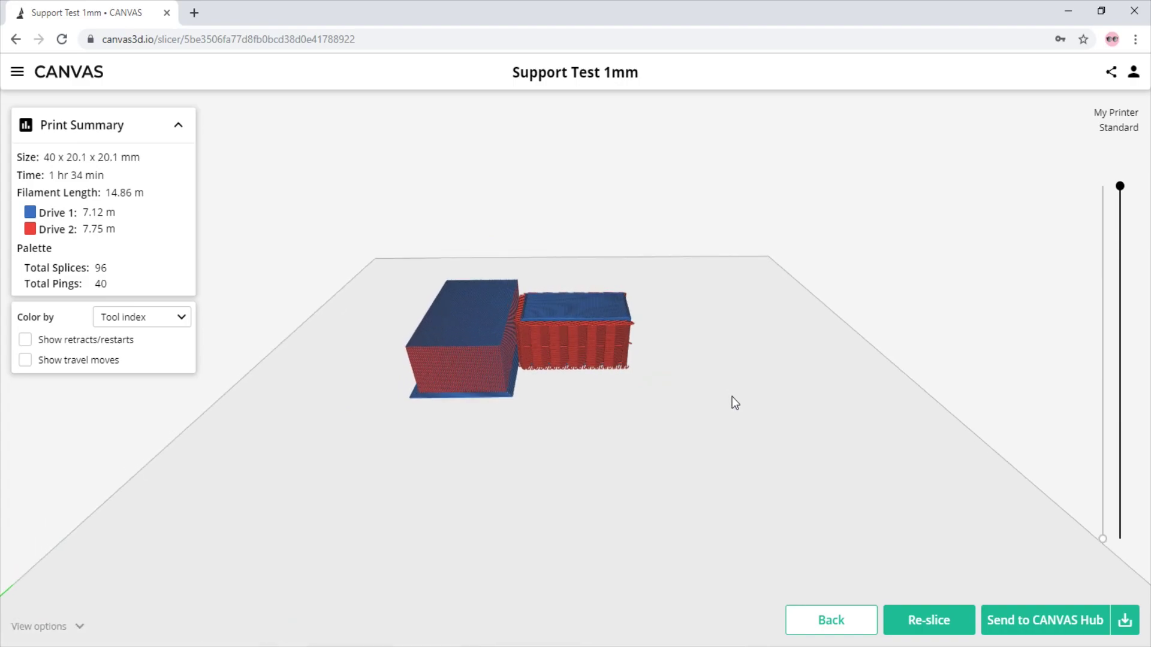